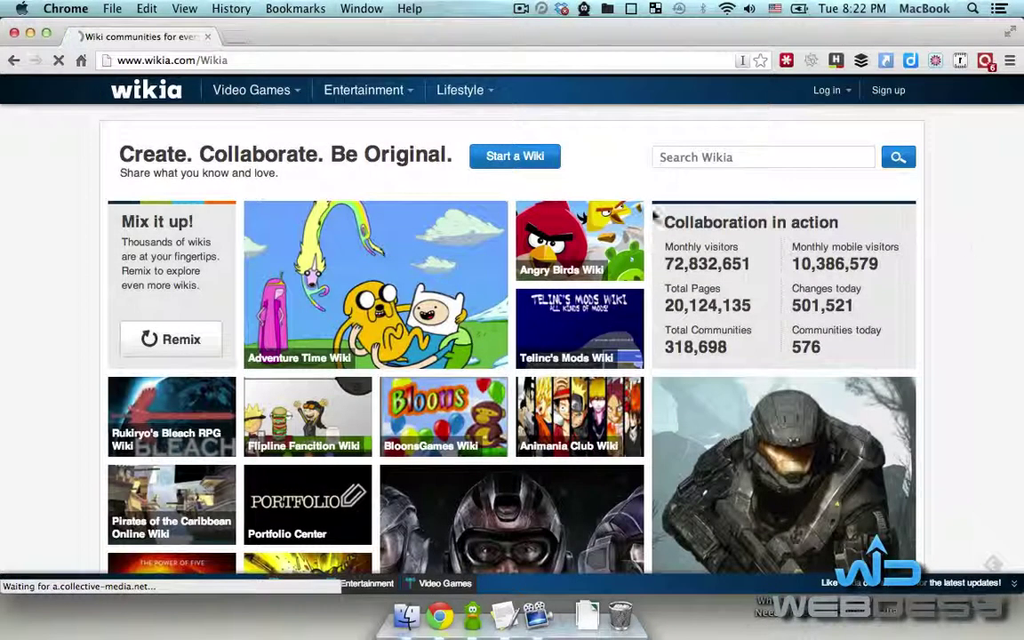
Step: Check the page's Google PageRank and Moz link metrics with the SEO tools
right_click(55, 116)
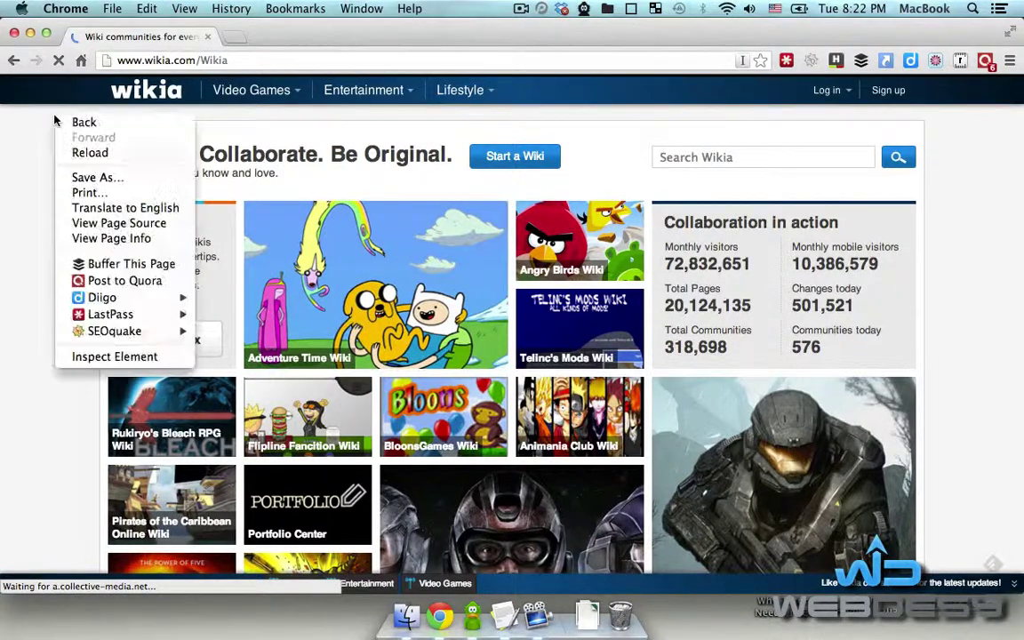
mouse_move(169, 331)
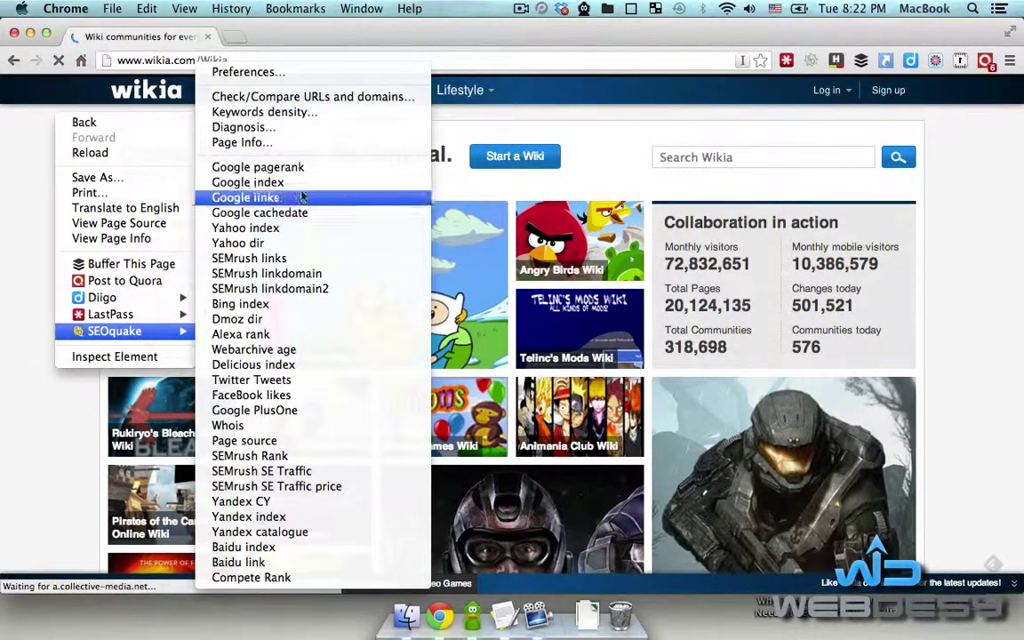
click(333, 169)
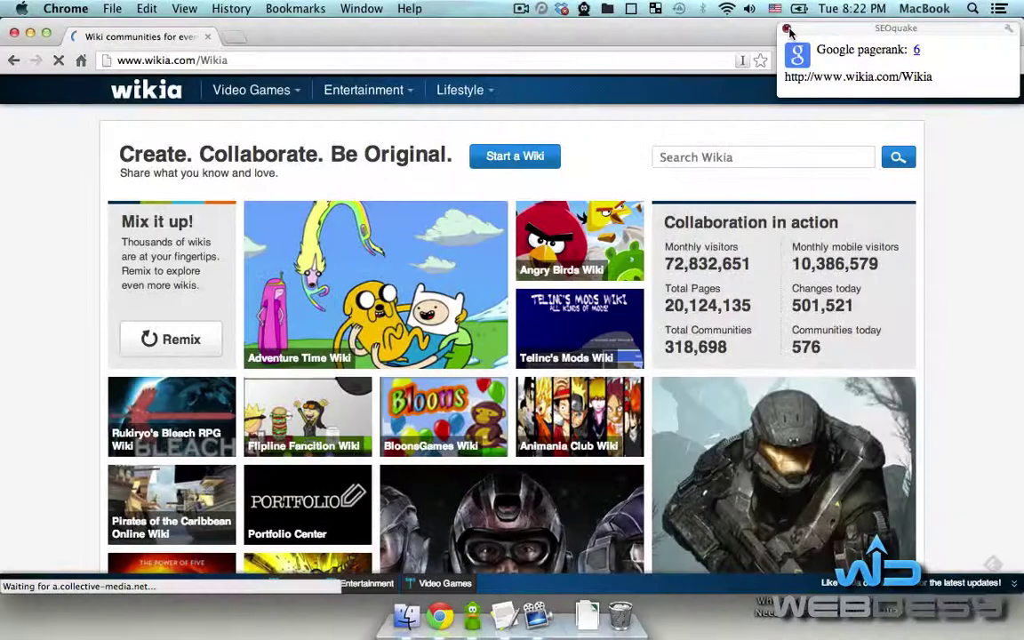
click(855, 136)
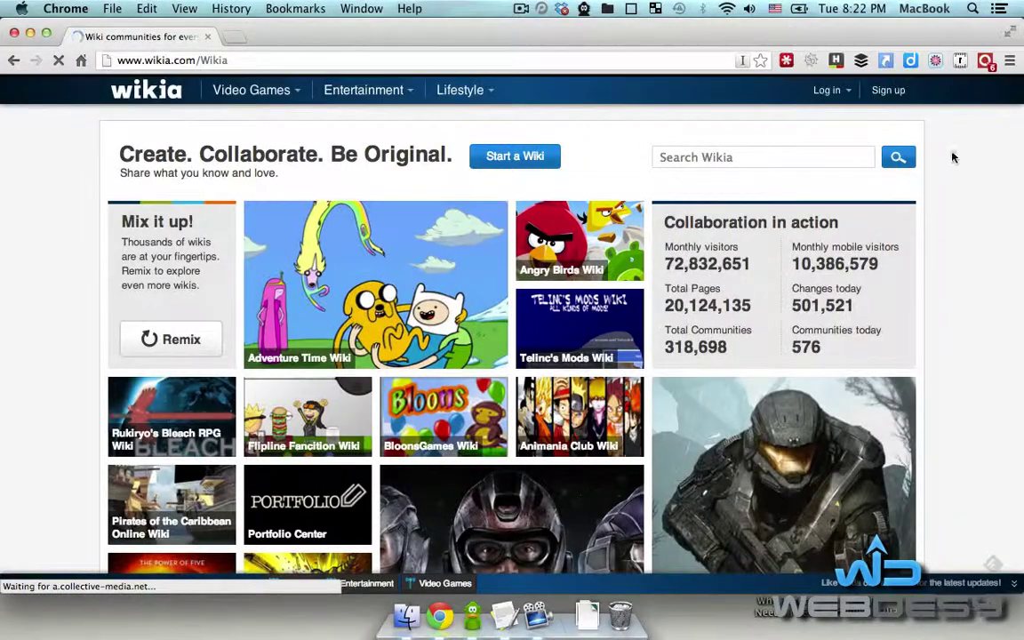
click(935, 60)
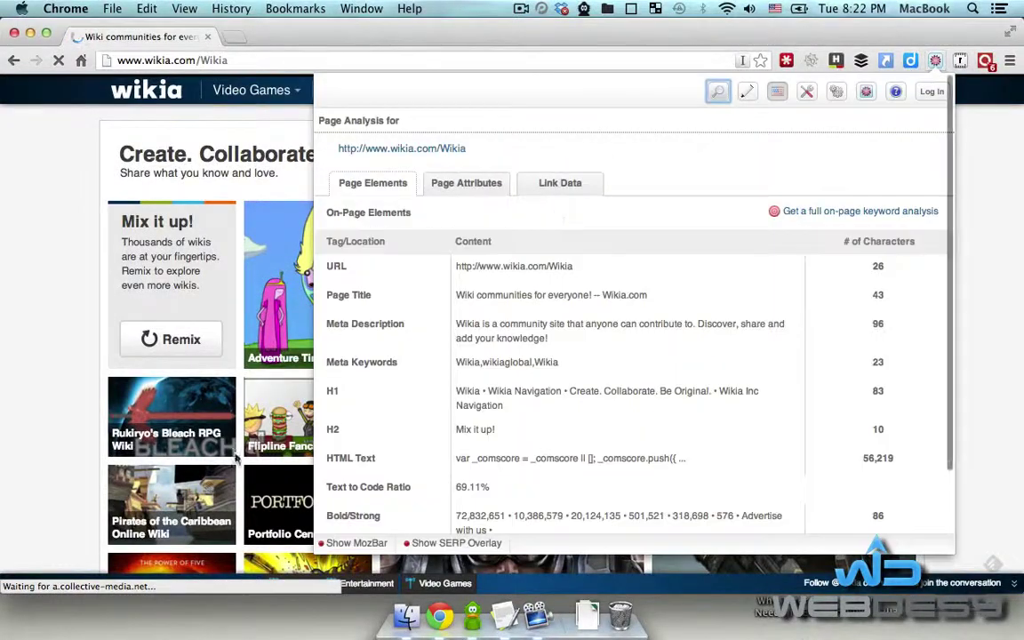
click(336, 543)
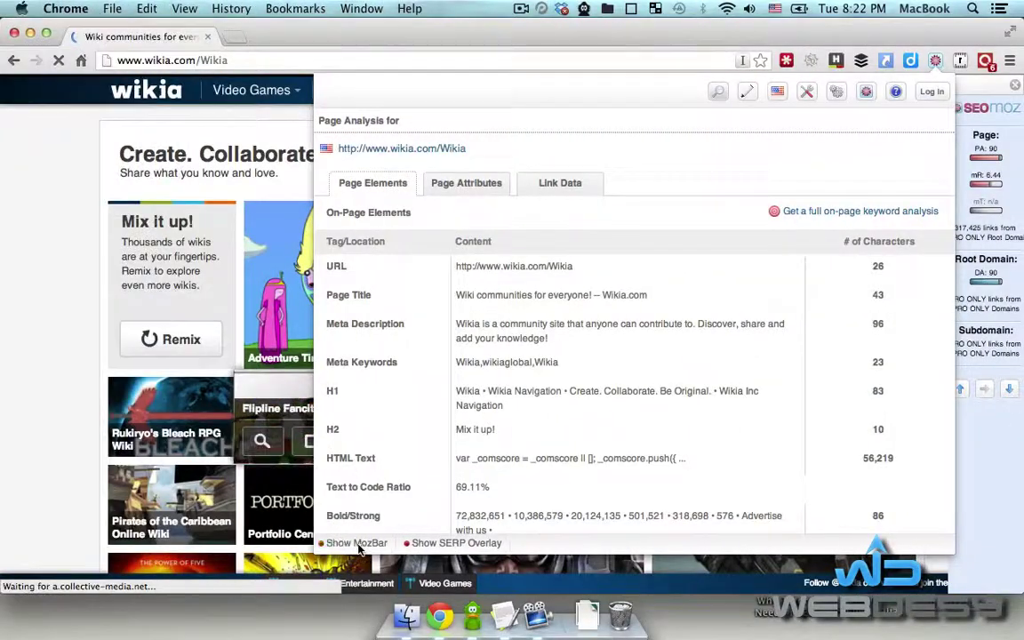
click(17, 244)
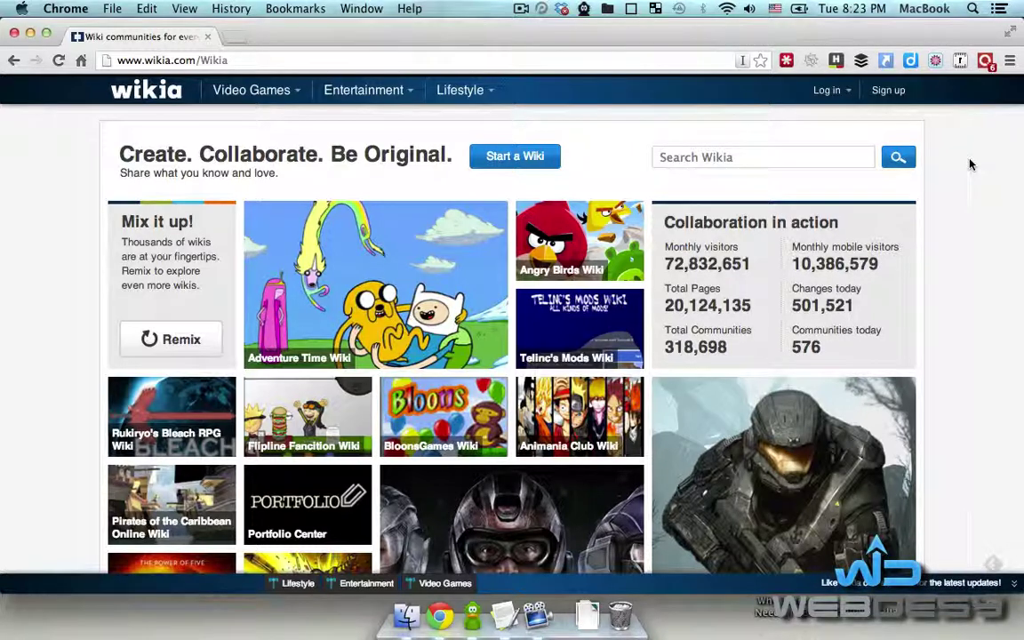
Step: Create a Wikia account by signing up with Facebook
click(902, 99)
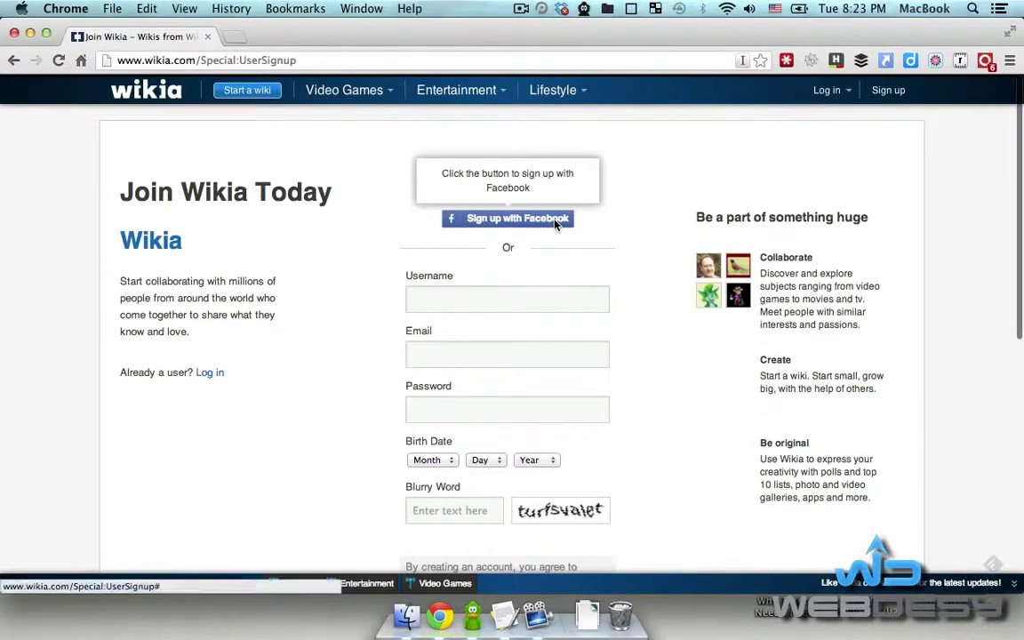
click(448, 305)
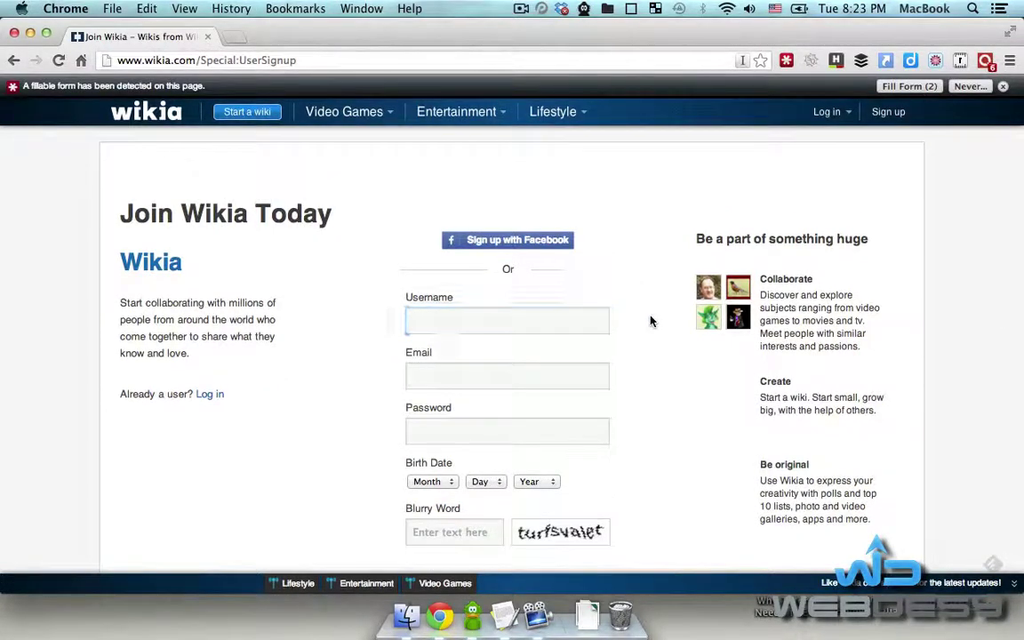
click(528, 240)
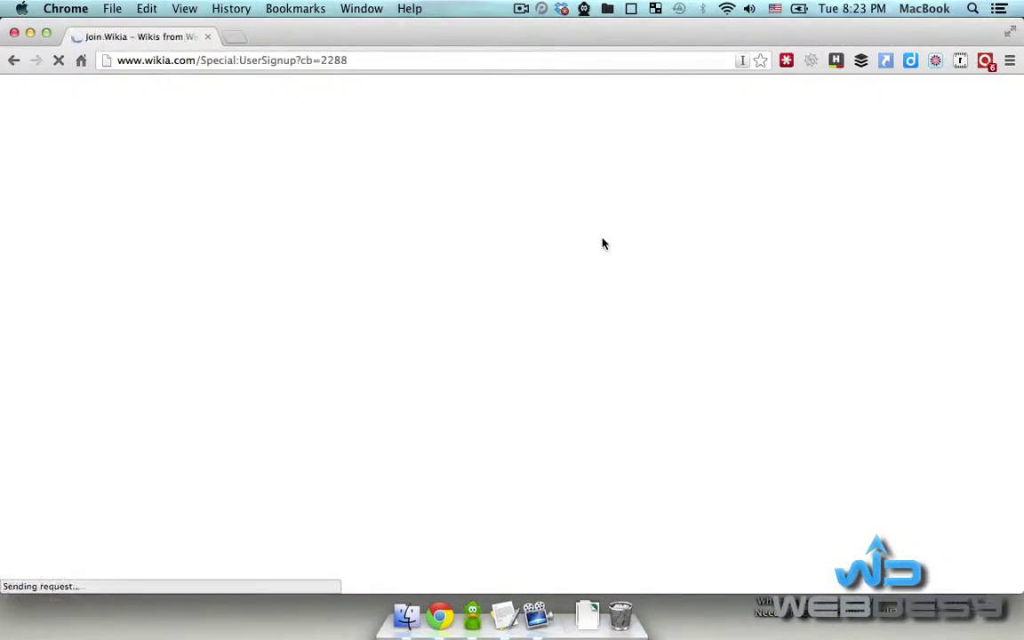
mouse_move(840, 94)
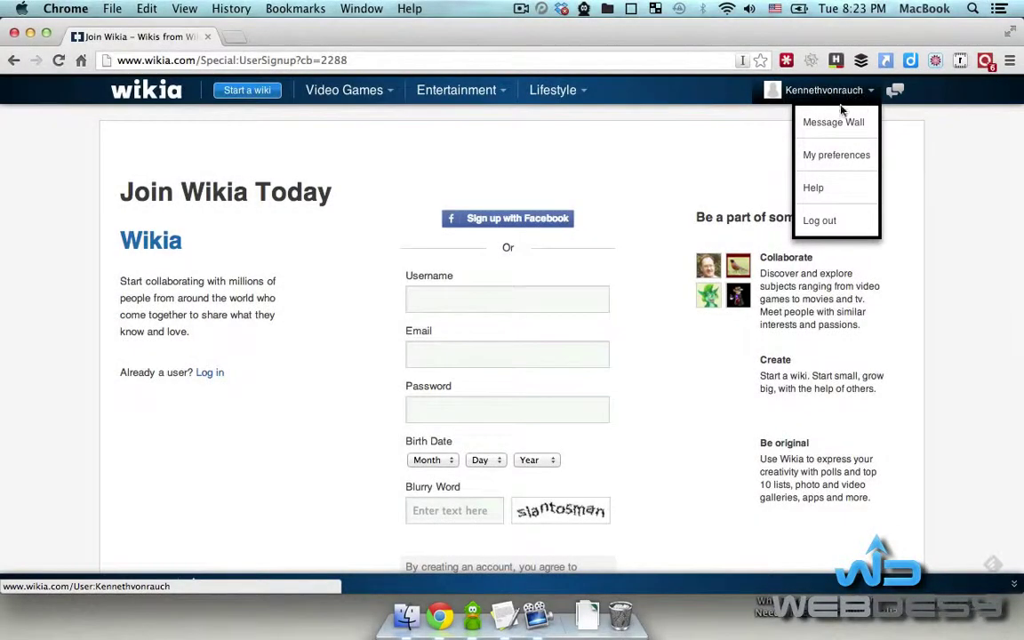
Step: Look through the Email, Editing, Under the Hood and Facebook Connect preferences, then go to the profile
click(839, 155)
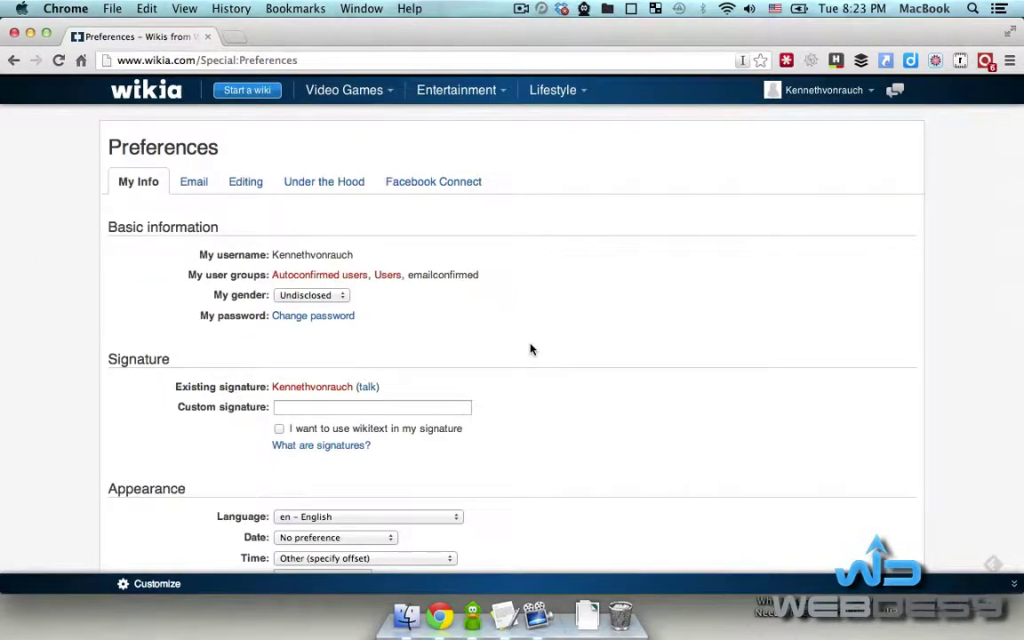
scroll(530, 347, down, 5)
scroll(629, 294, up, 5)
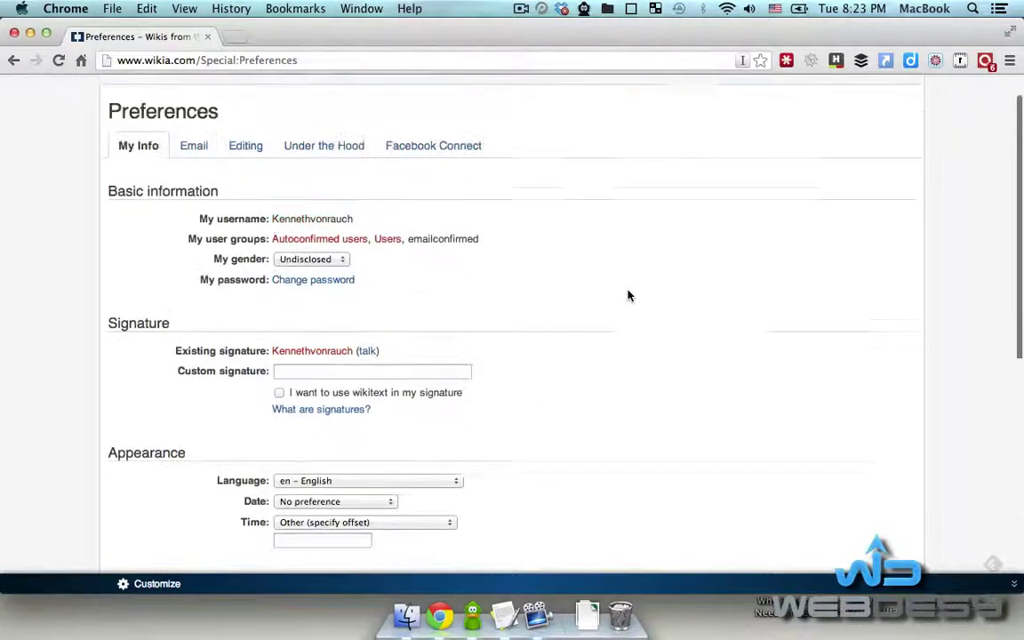
click(191, 182)
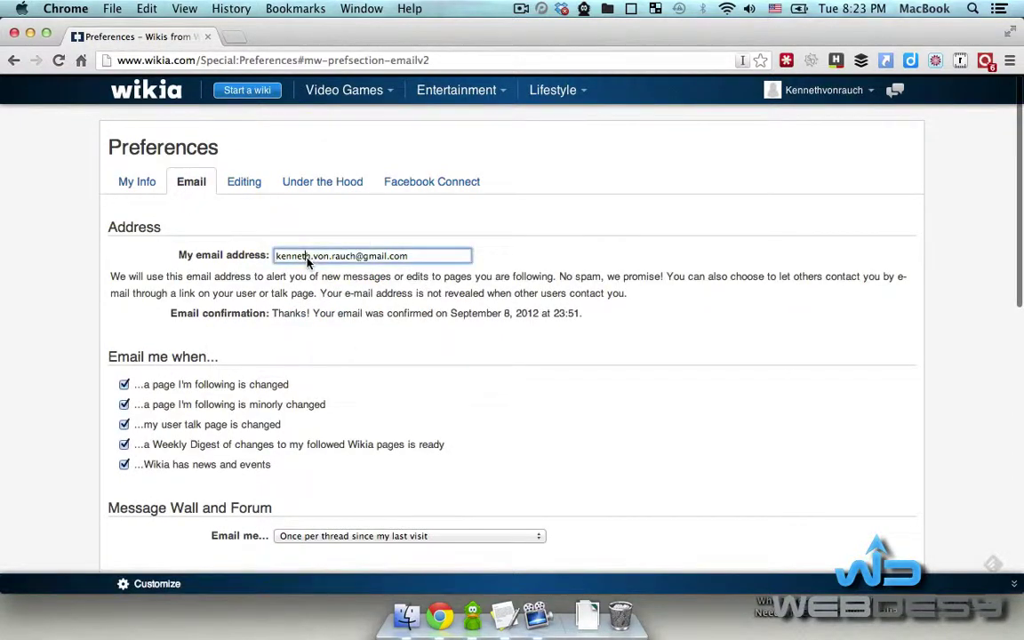
click(243, 182)
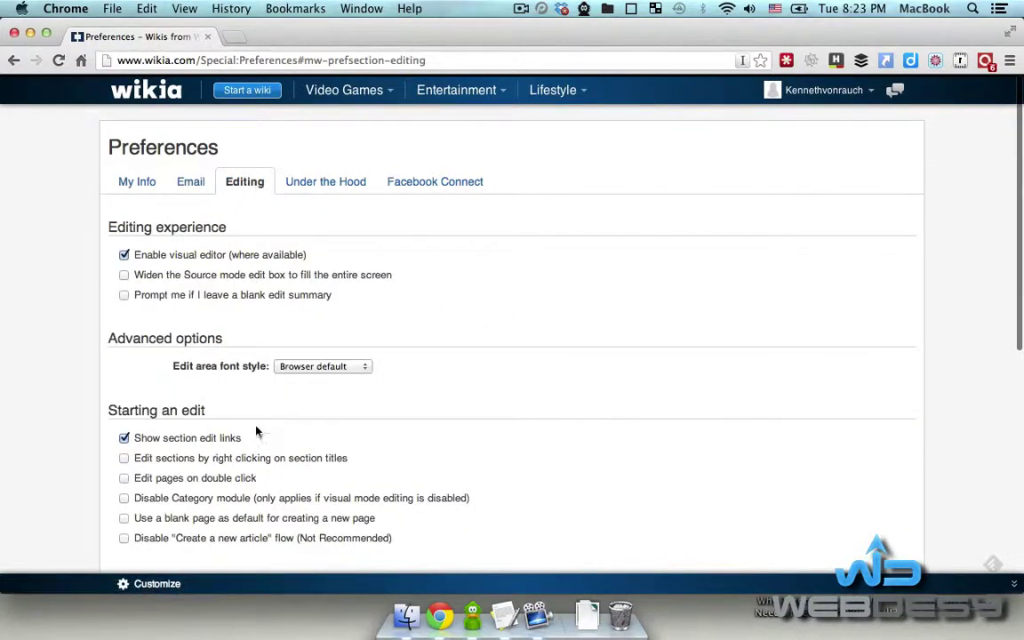
click(351, 183)
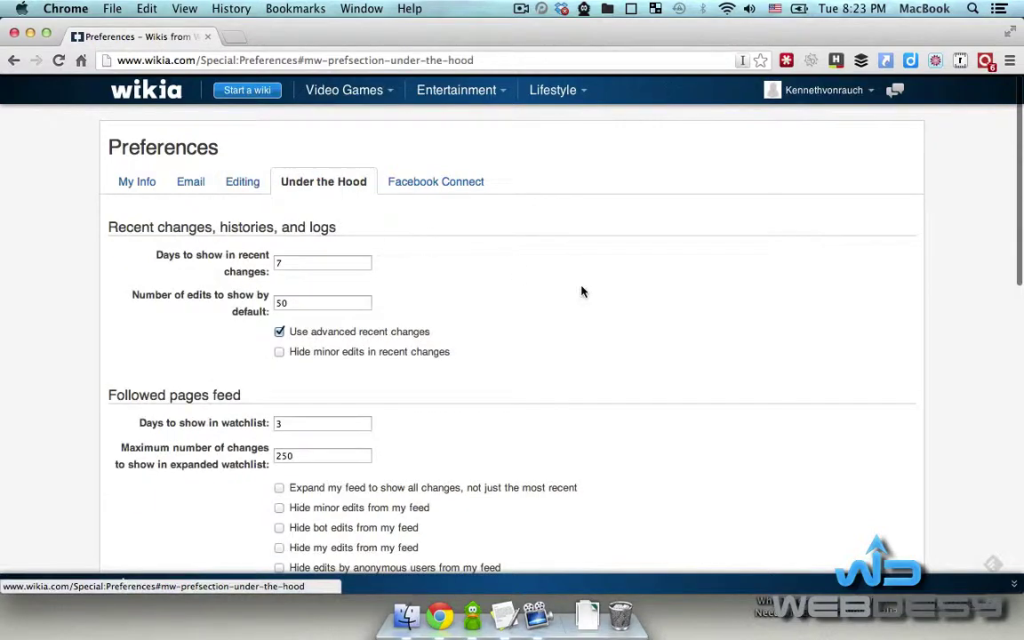
scroll(592, 301, down, 5)
scroll(589, 299, up, 5)
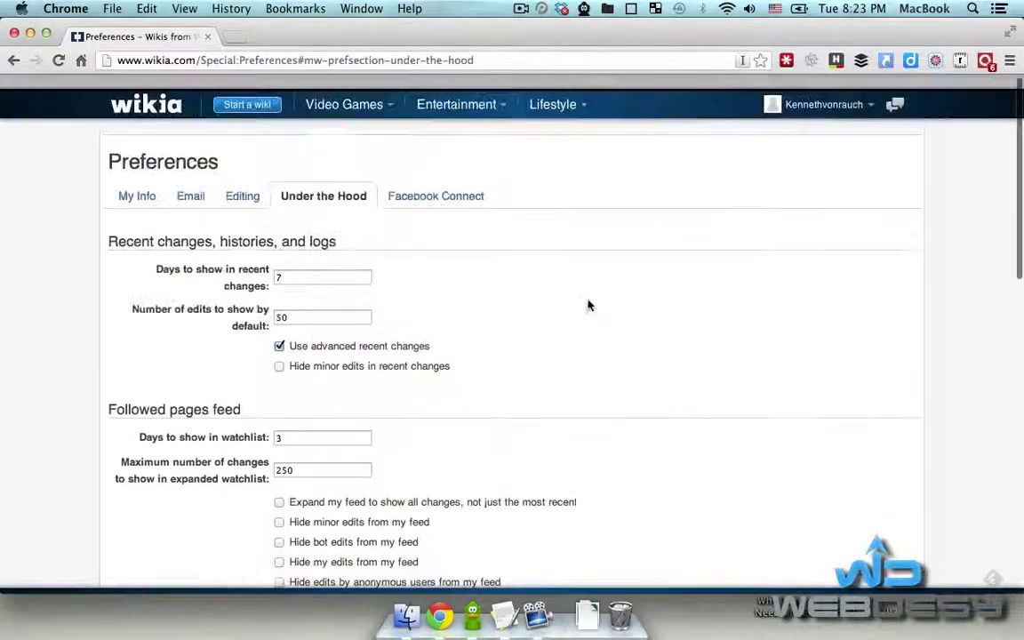
click(423, 182)
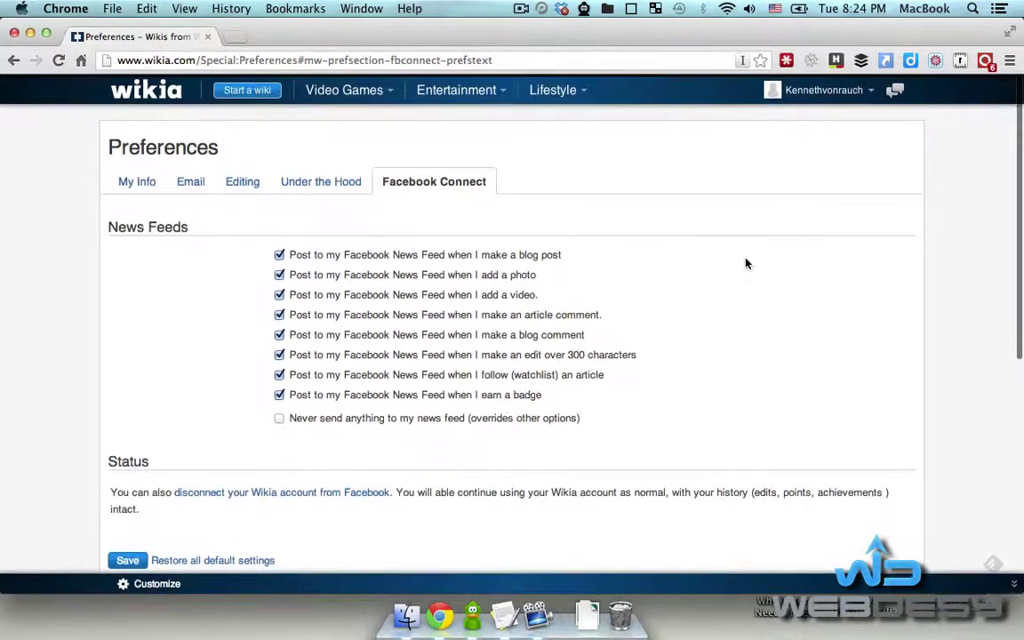
click(824, 90)
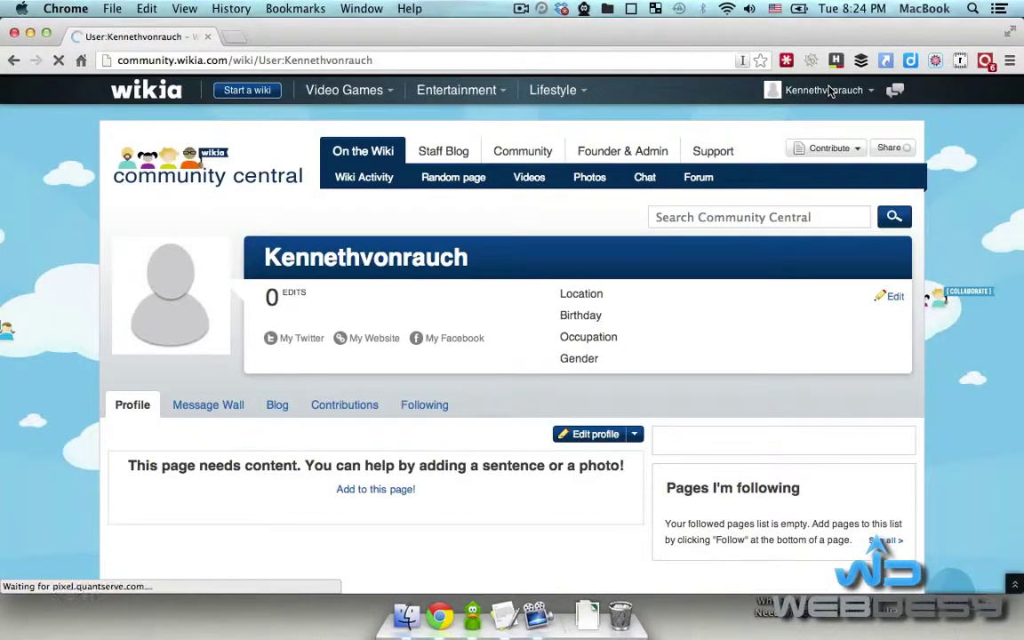
Step: Start editing the About Me profile, visiting the location and website fields, and bring up LastPass
click(894, 297)
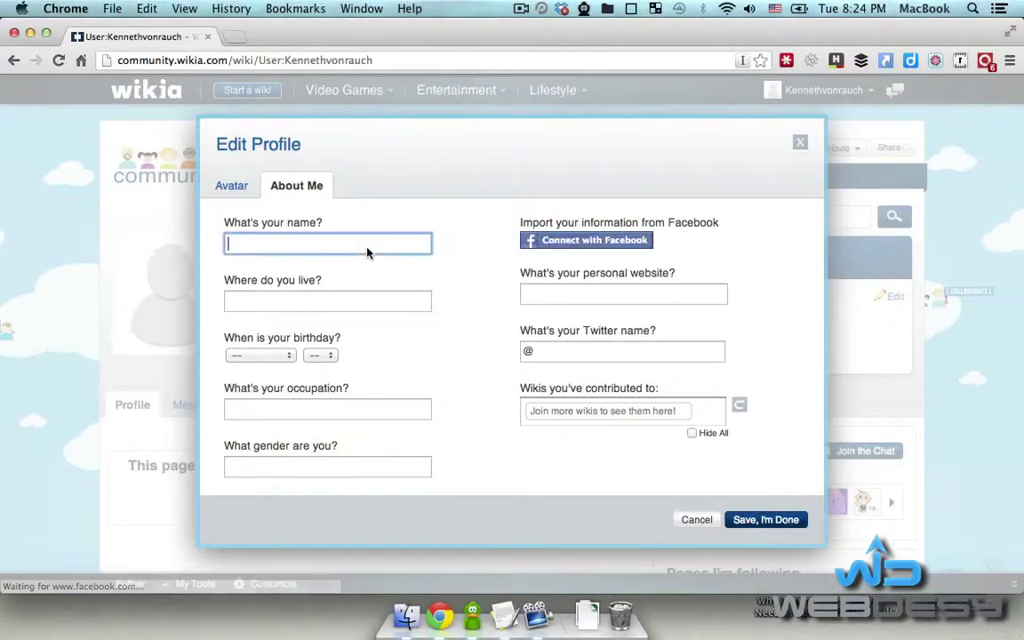
click(293, 306)
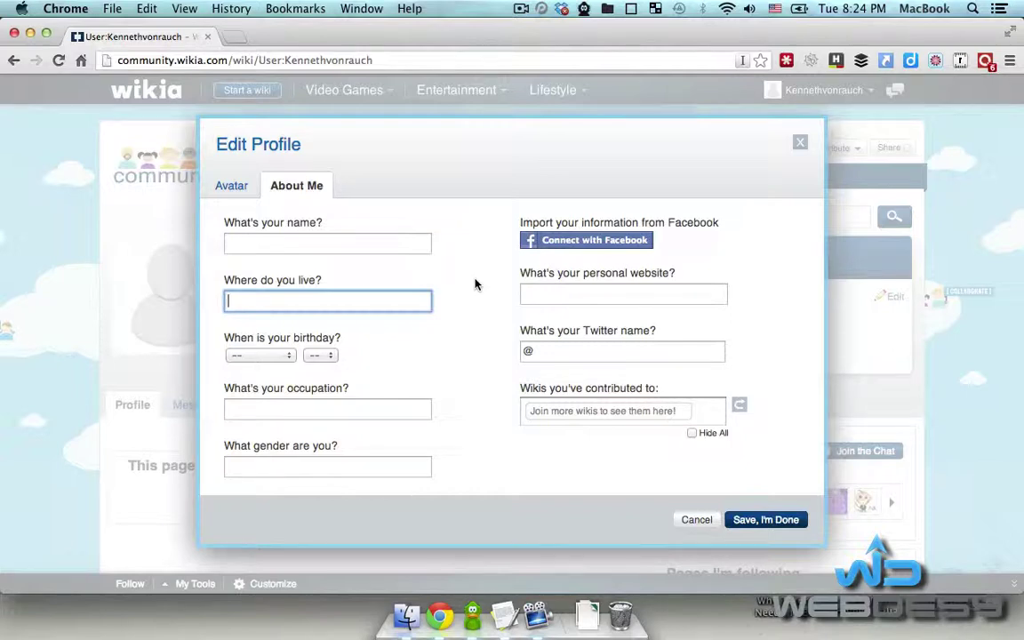
click(568, 295)
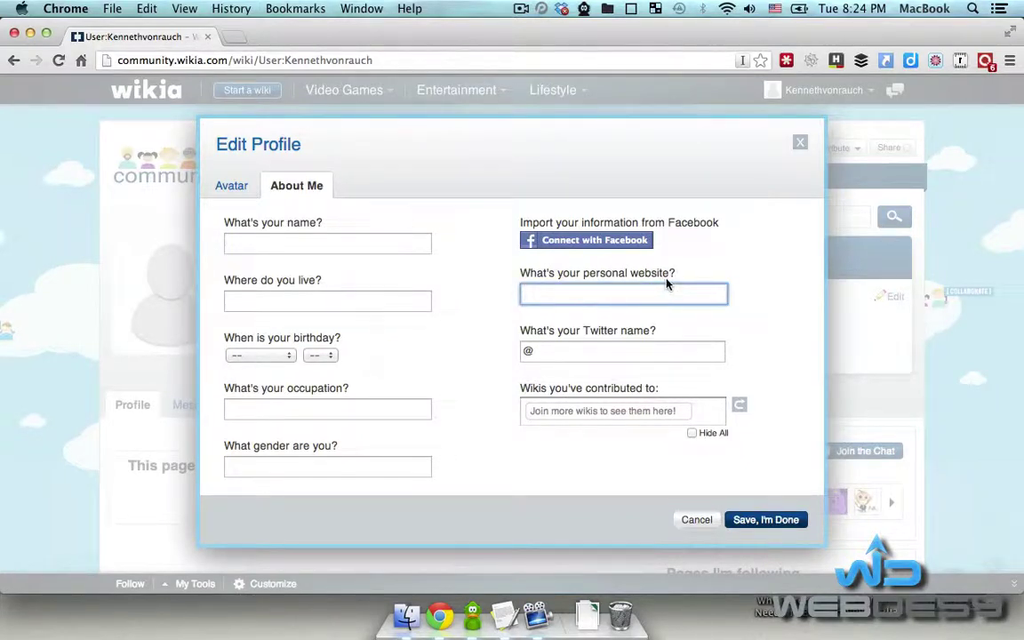
click(780, 308)
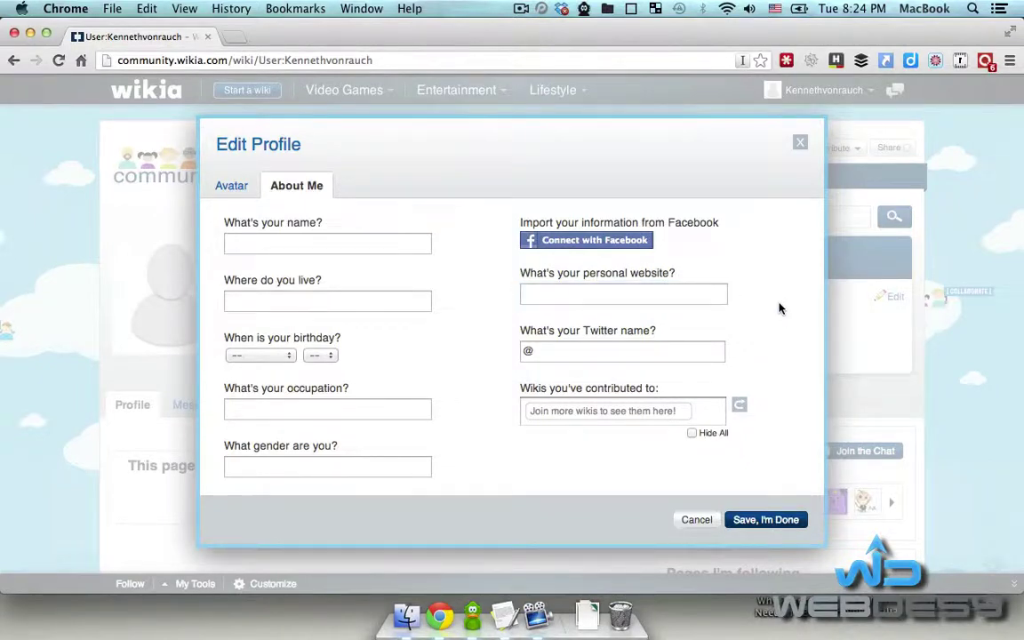
click(786, 61)
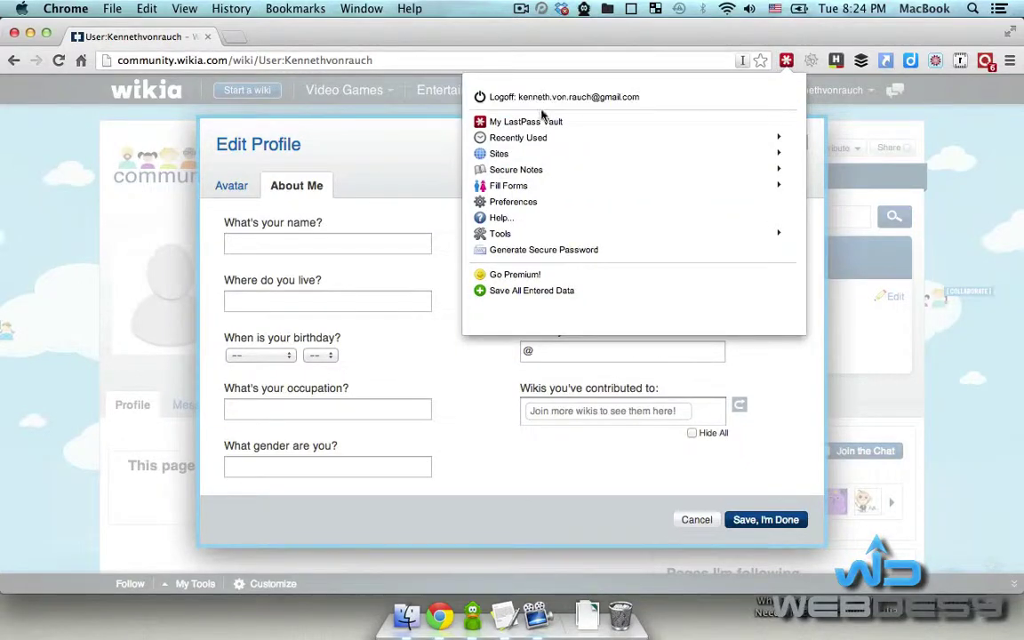
Step: Autofill the profile from the saved LastPass profile and trim the Twitter URL to just the handle
click(533, 184)
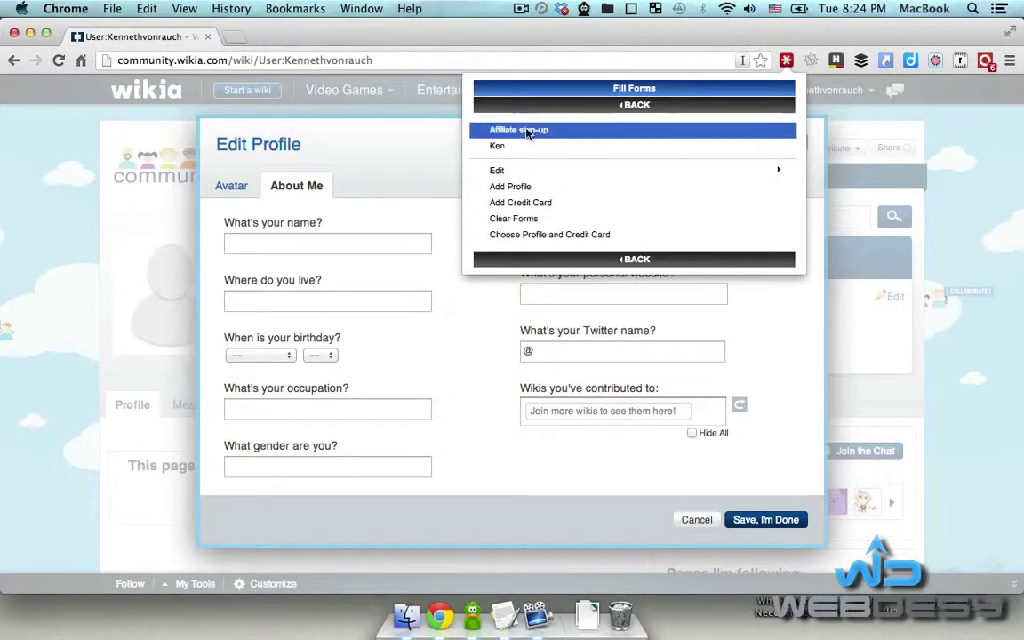
click(522, 146)
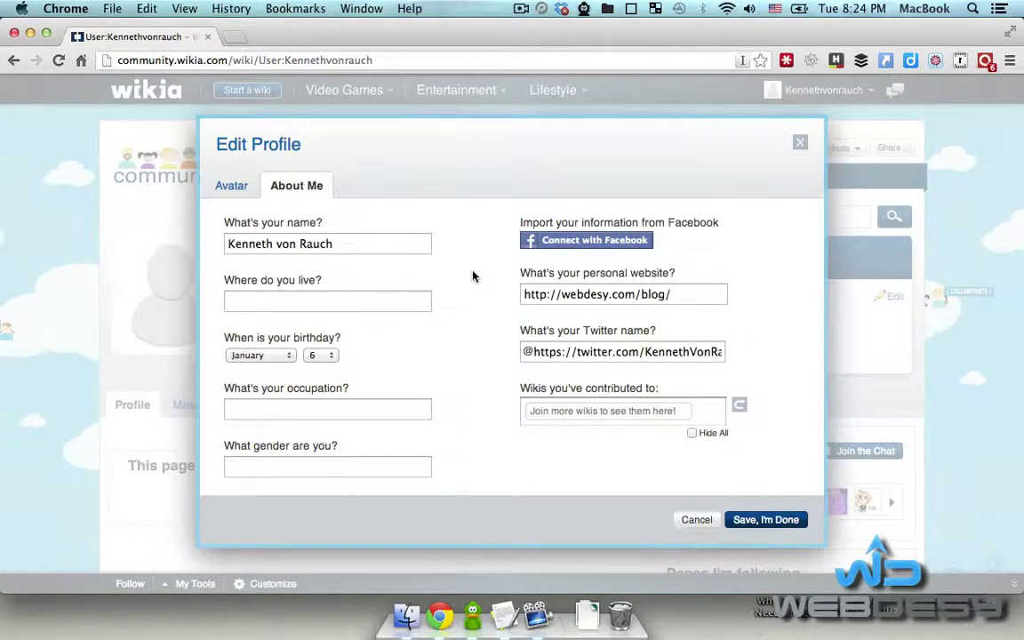
click(702, 297)
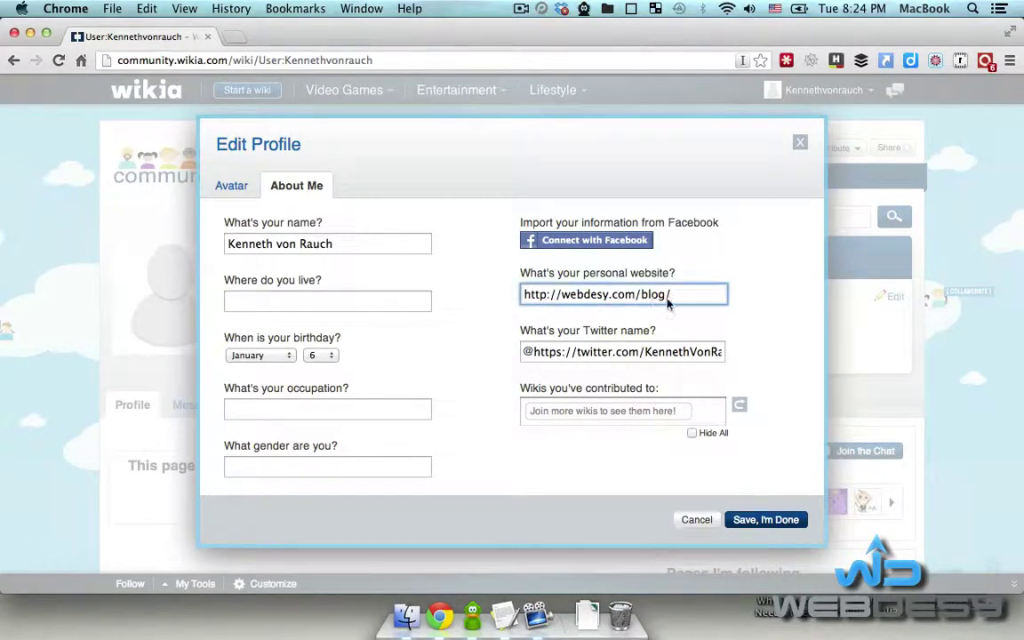
click(760, 315)
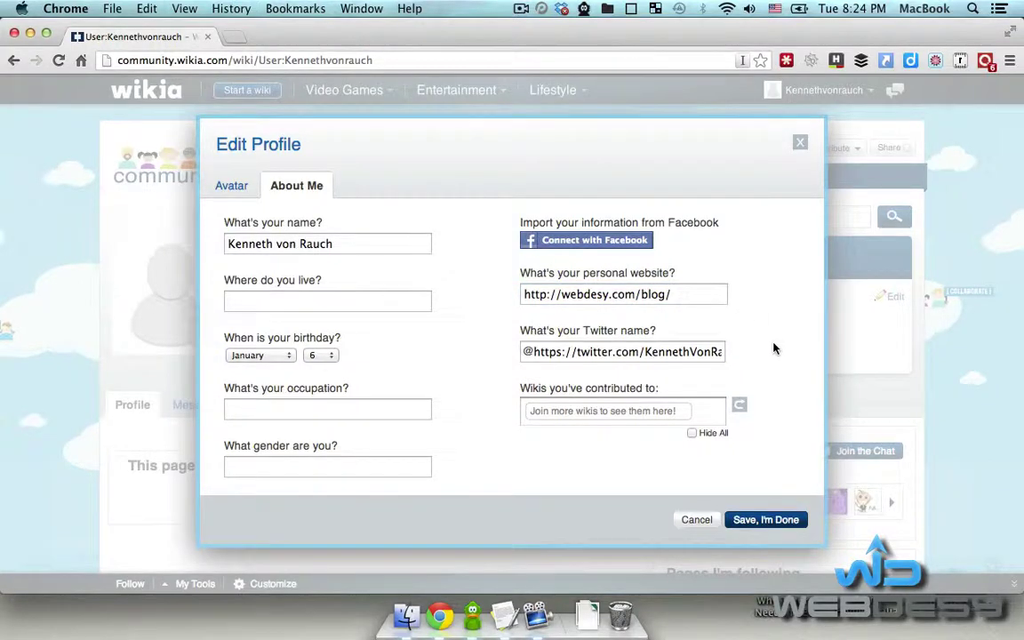
click(531, 353)
drag(532, 353, 648, 352)
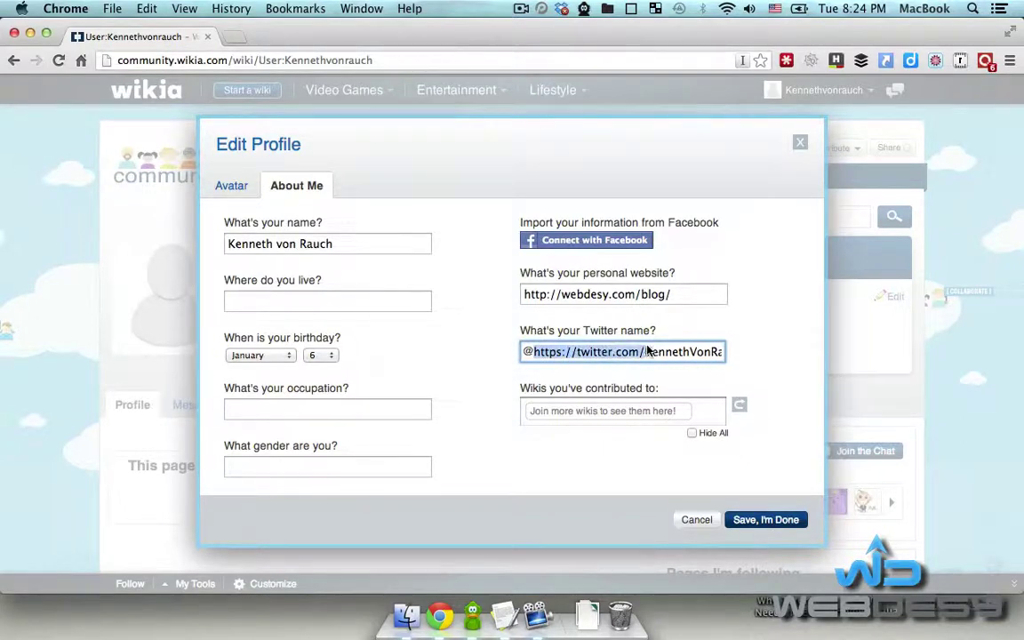
key(BackSpace)
click(770, 355)
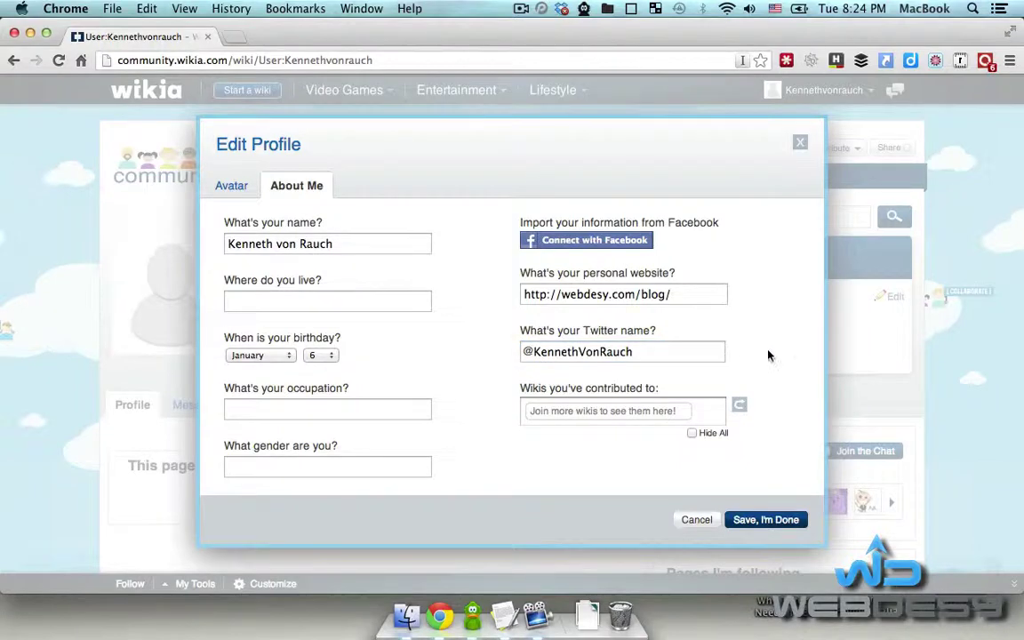
Step: Enter location Los Angeles, occupation SEO and gender male, then save the profile
click(310, 306)
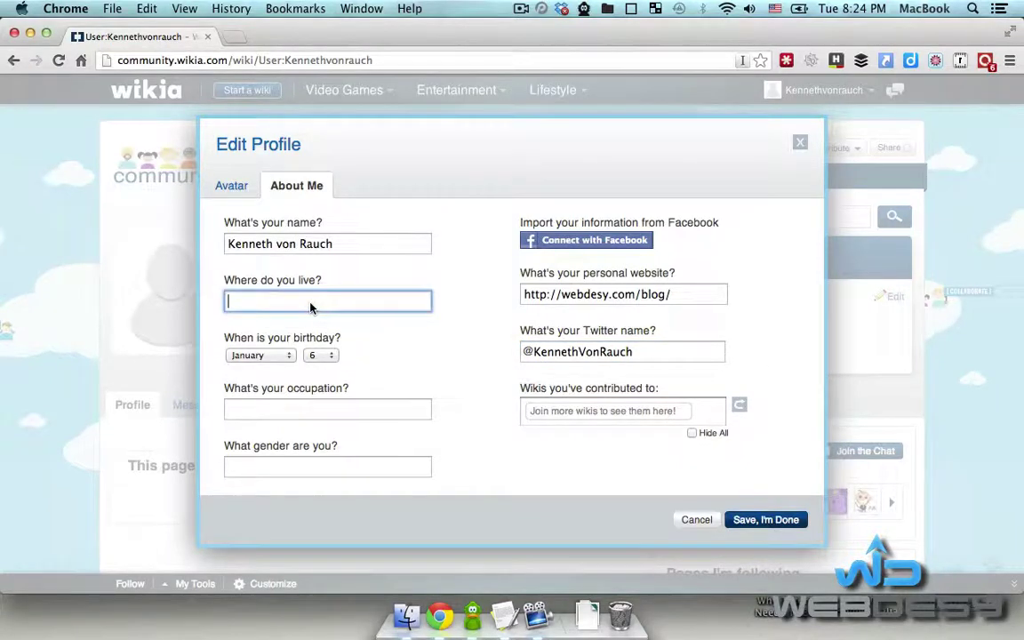
text(Los Angeles)
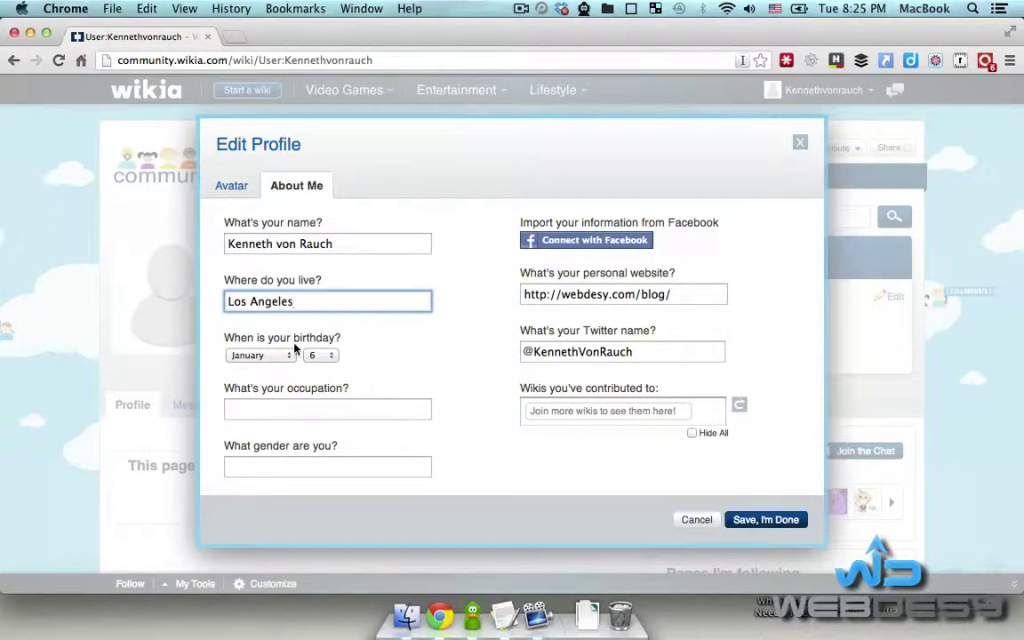
click(289, 410)
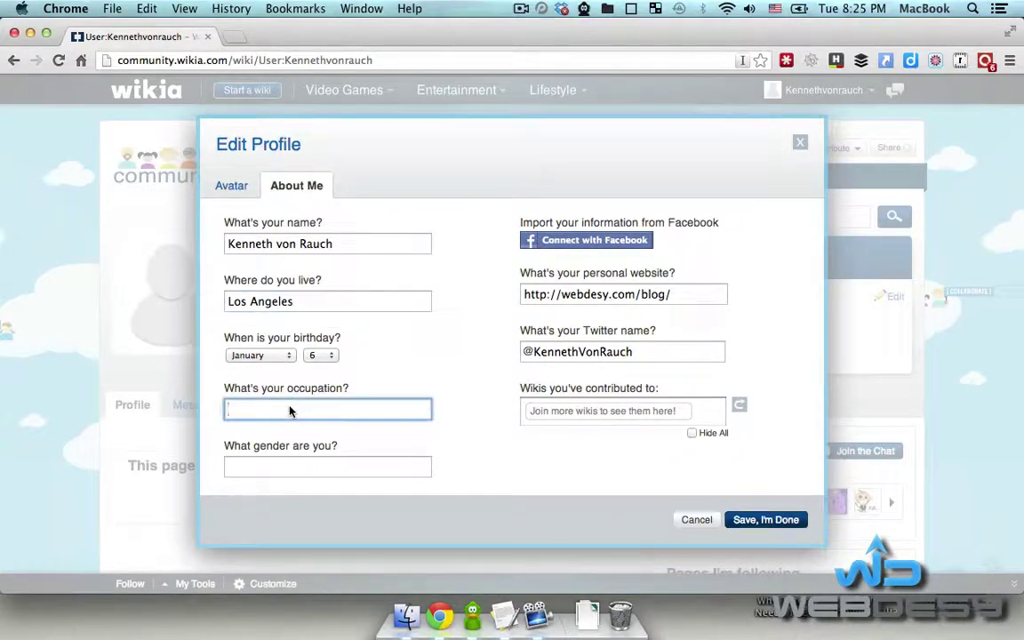
text(SEO)
click(354, 471)
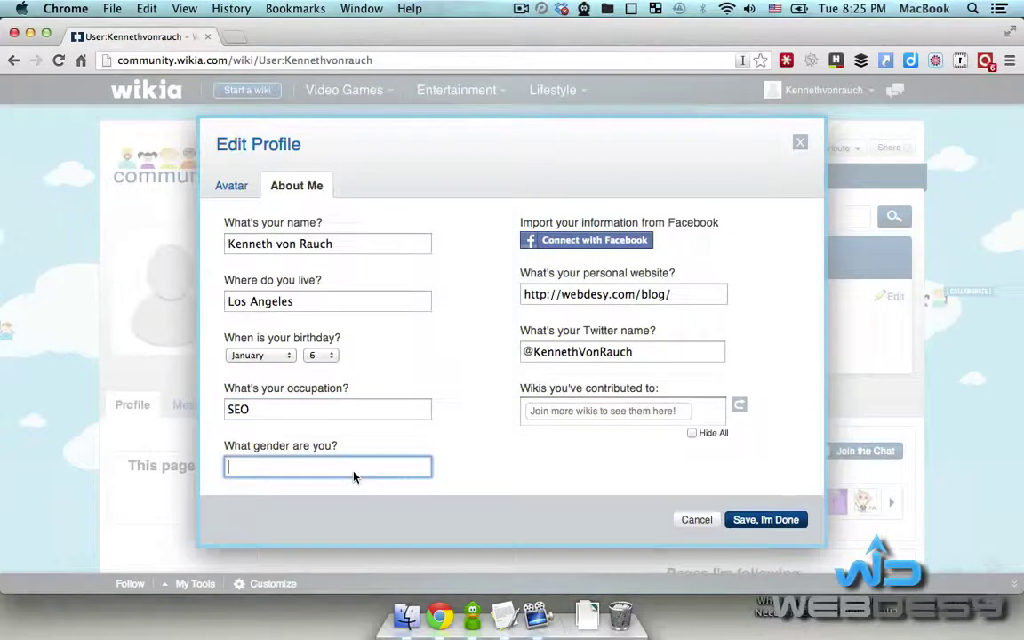
text(make)
text(e)
click(542, 479)
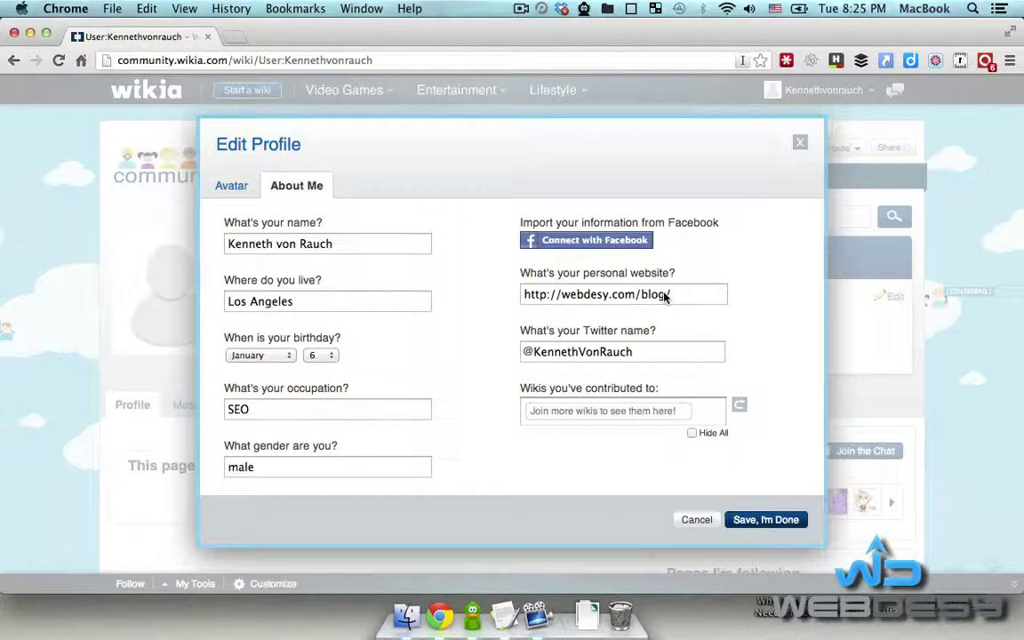
click(766, 520)
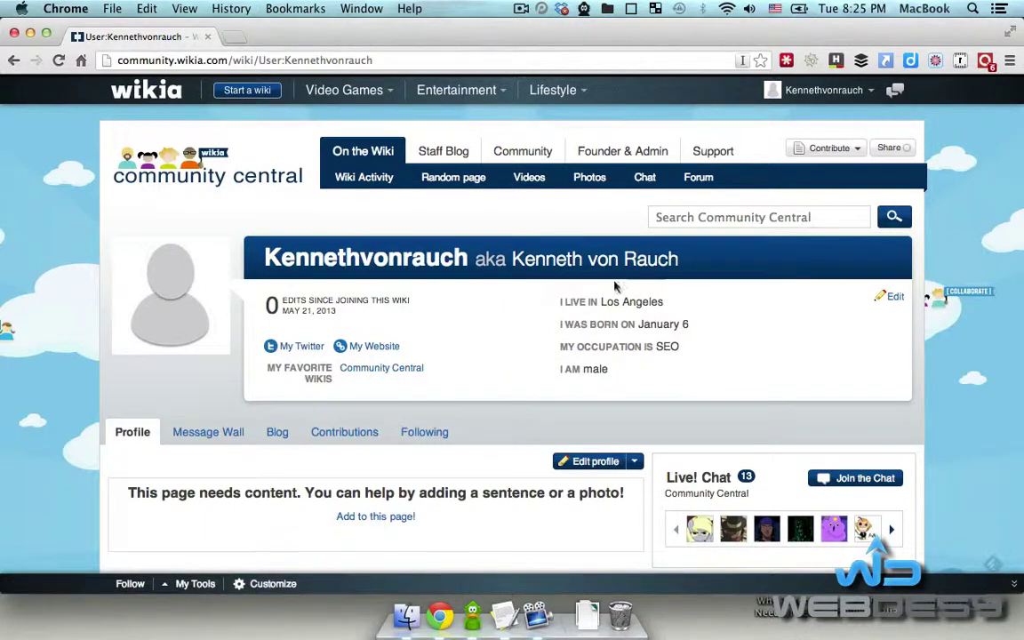
Step: Follow the profile's My Website link to webdesy.com
click(372, 349)
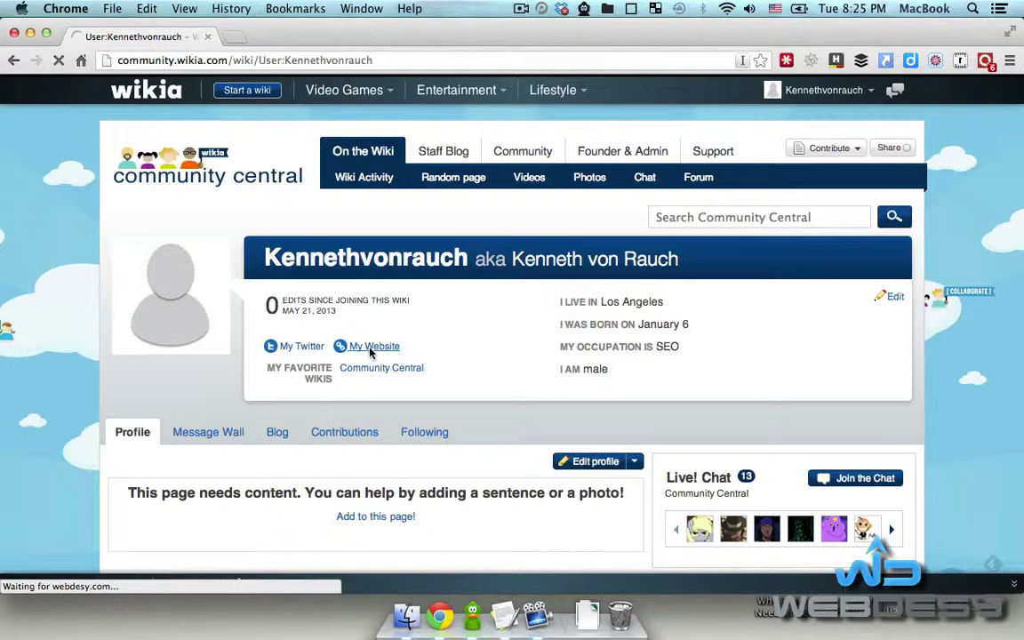